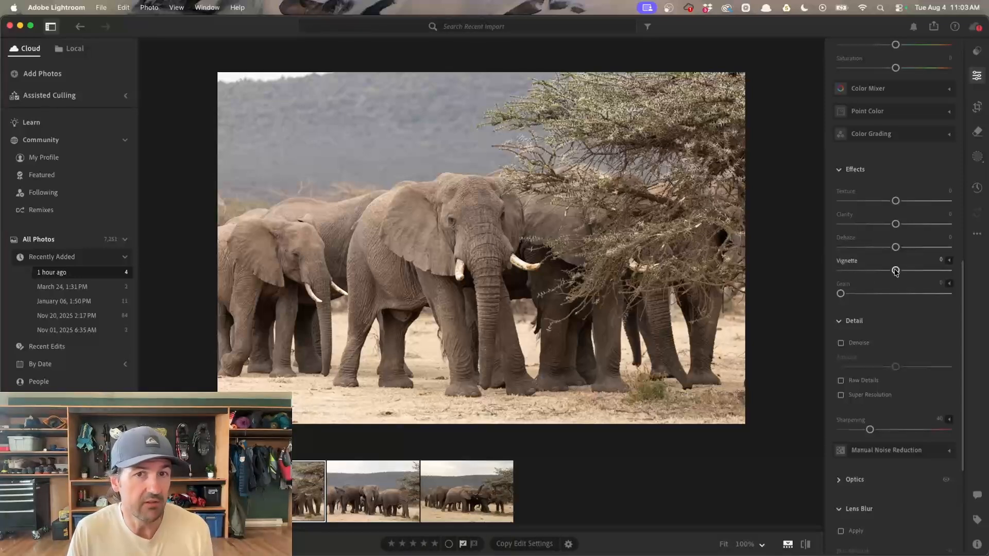
mouse_move(895, 271)
mouse_down()
mouse_move(853, 272)
mouse_move(896, 273)
mouse_up()
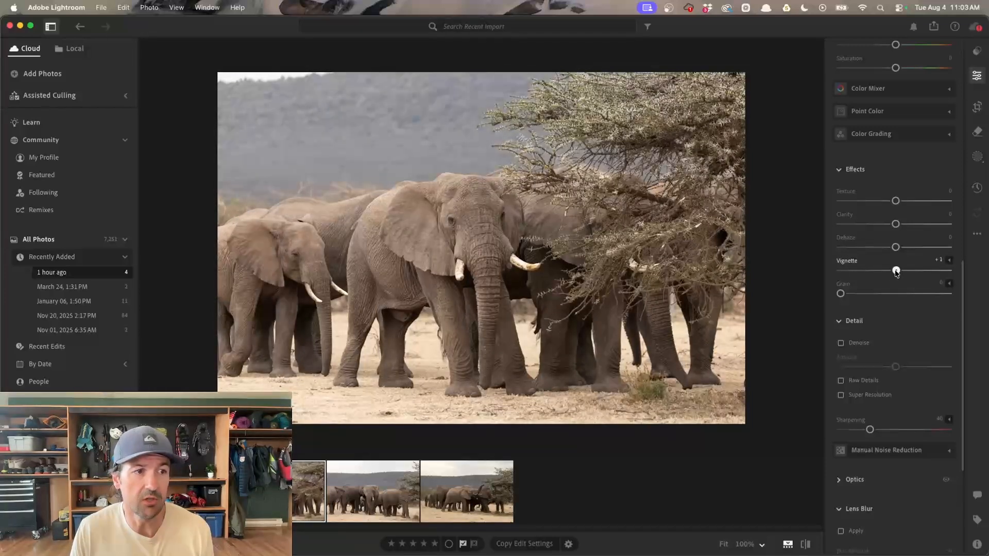
click(949, 260)
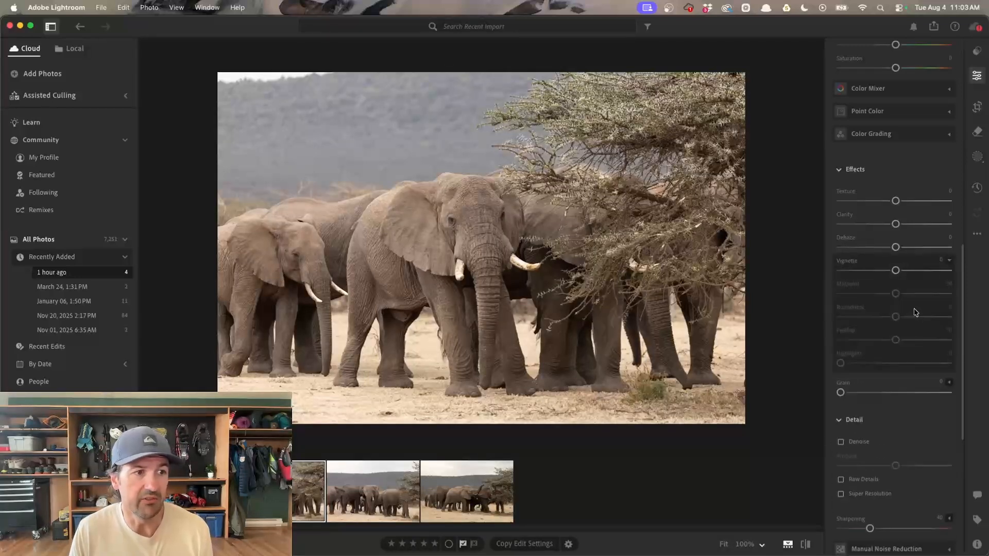
click(949, 260)
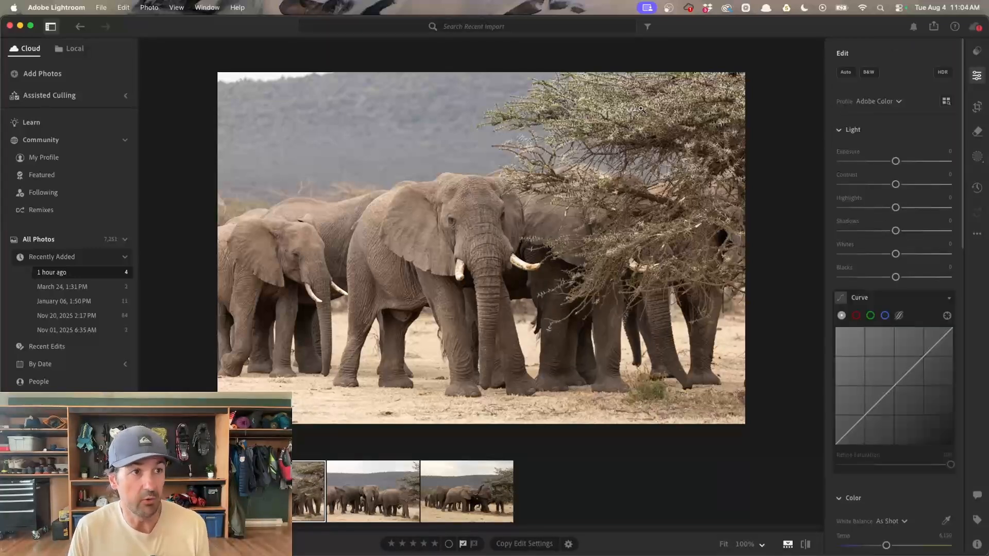
key(backslash)
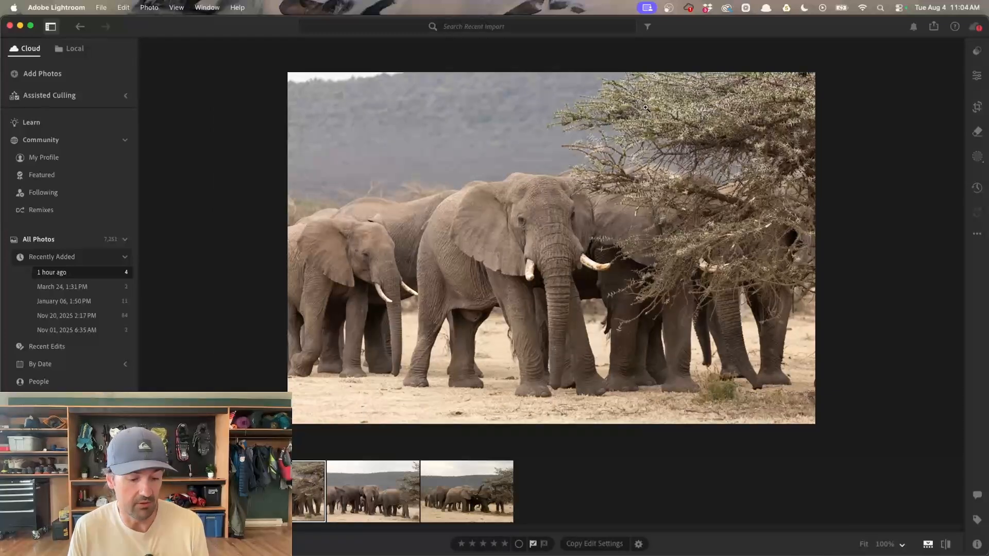
key(backslash)
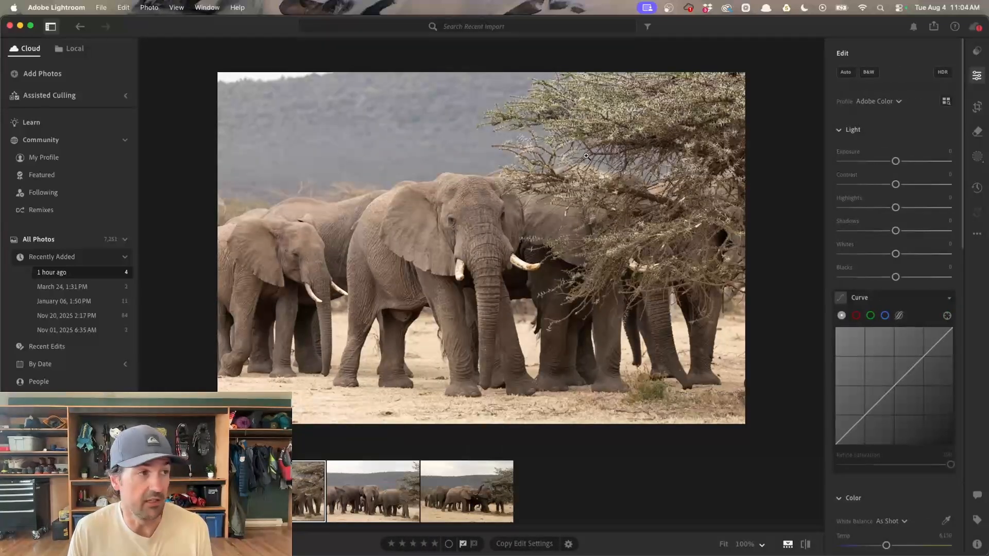
- Add a radial gradient mask centred on the front elephant and invert it so it affects the surroundings
key(r)
drag(426, 184, 523, 273)
drag(564, 302, 599, 317)
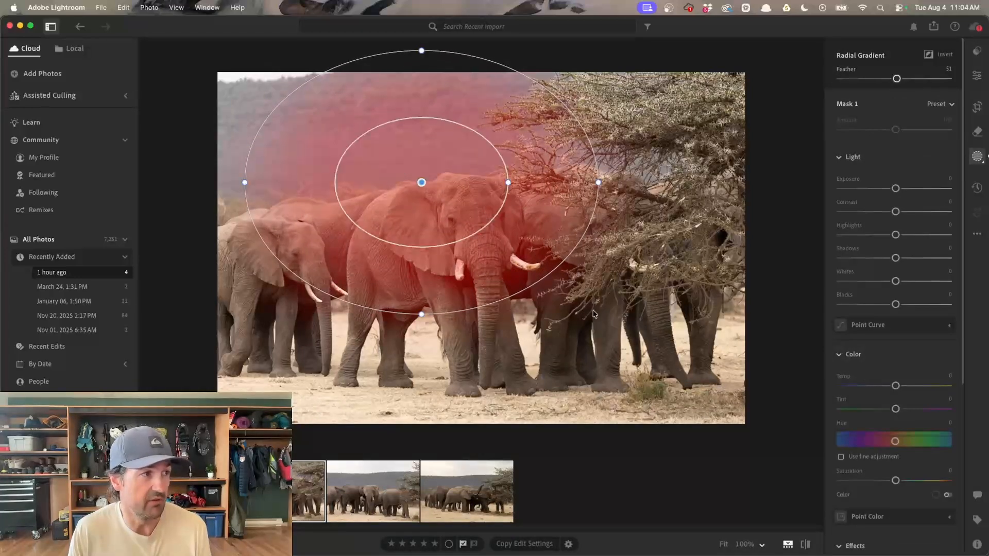
drag(503, 223, 554, 289)
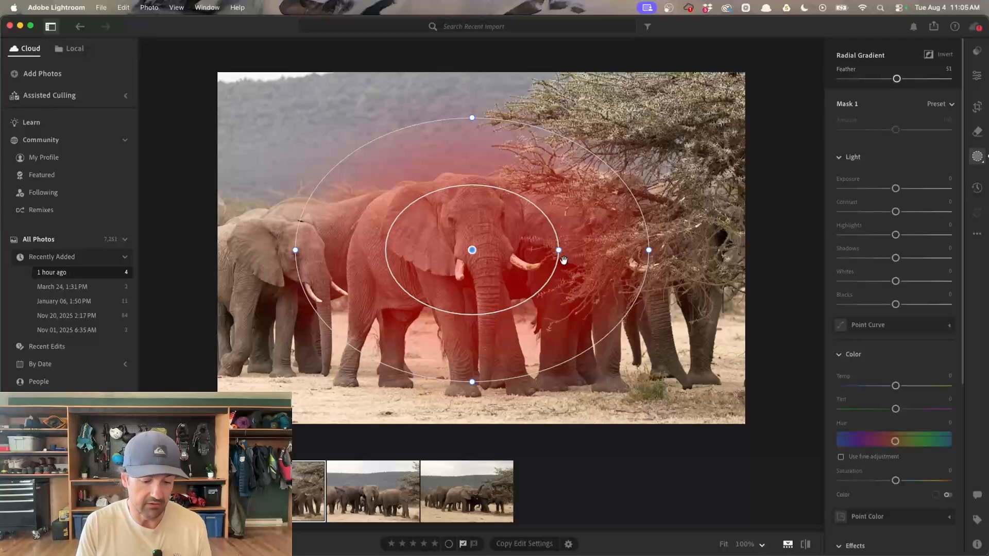
key(super+i)
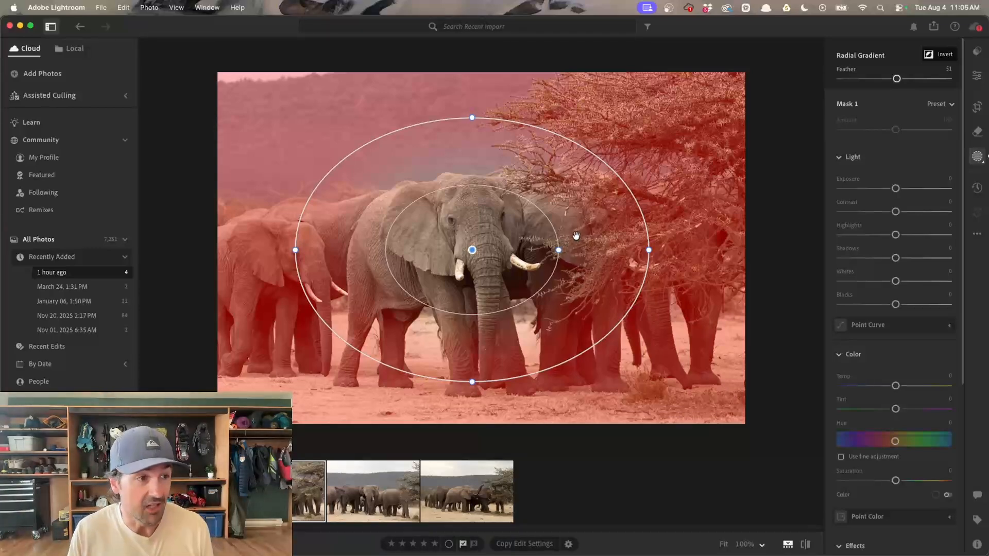
- Set the inverted mask's exposure to -0.92, then widen the ellipse across the herd, keeping it centred near the front elephant
drag(896, 189, 882, 189)
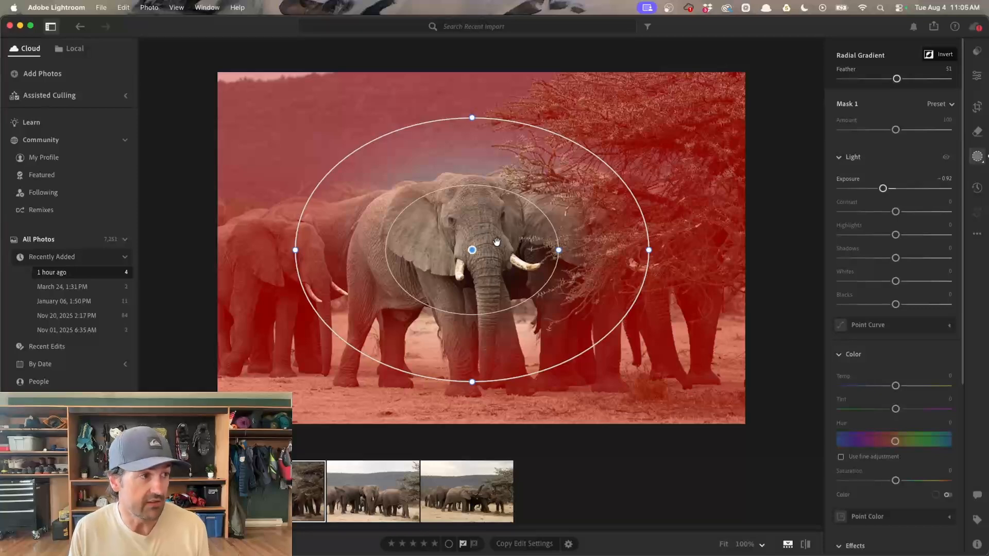
drag(489, 240, 557, 244)
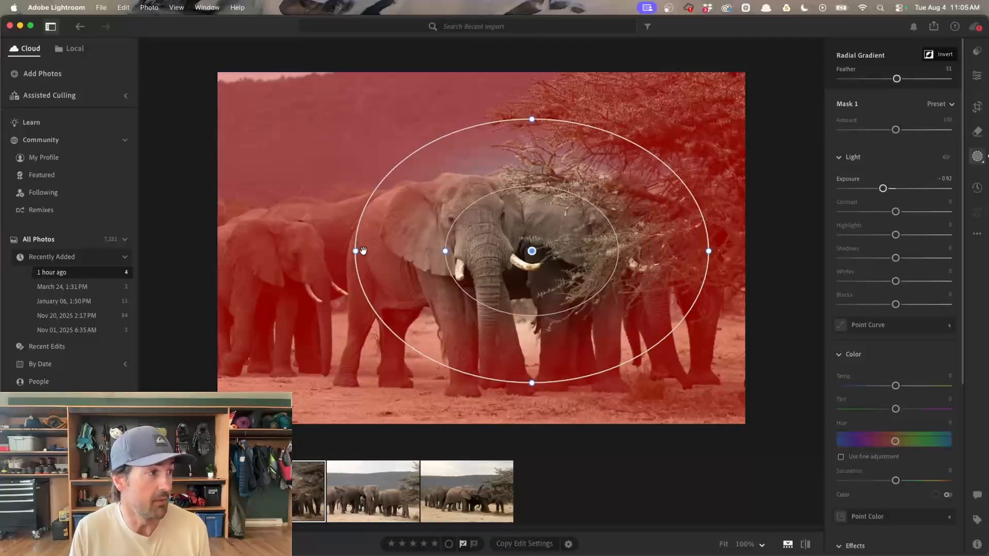
drag(354, 252, 291, 251)
drag(678, 254, 630, 257)
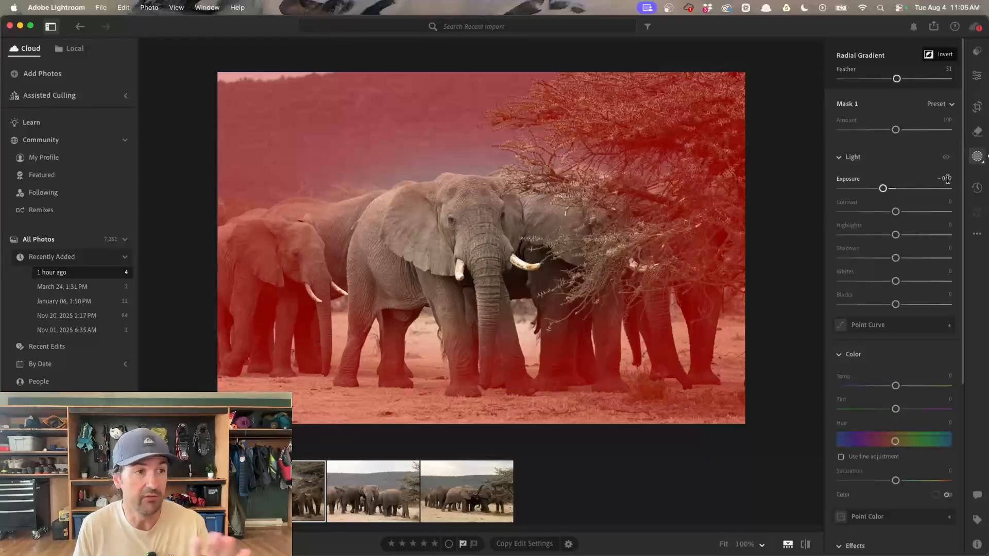
- Fine-tune the radial mask's exposure to -1.12 and return to the general edit settings
key(Down)
key(Down)
key(Down)
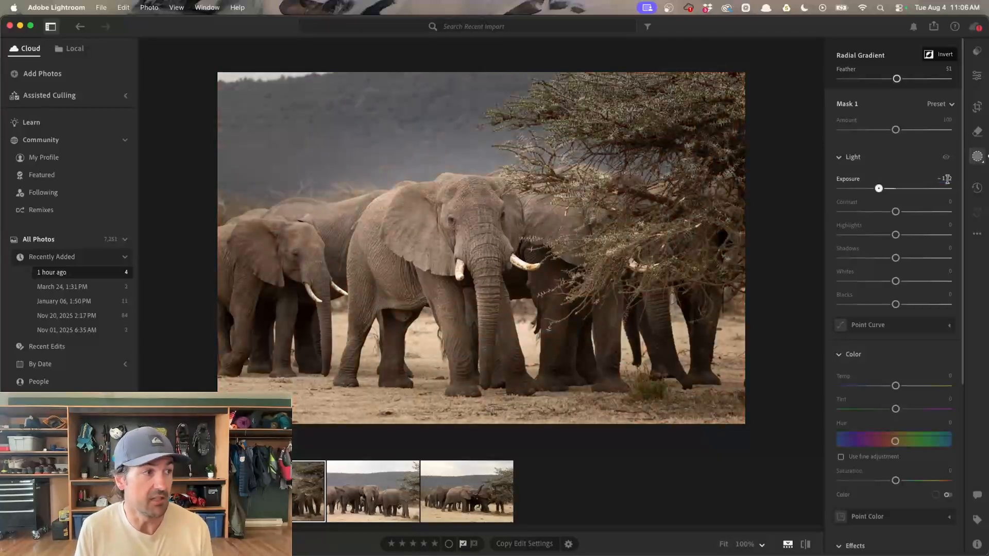
key(Up)
key(Up)
key(Up)
key(Up)
key(Up)
key(Up)
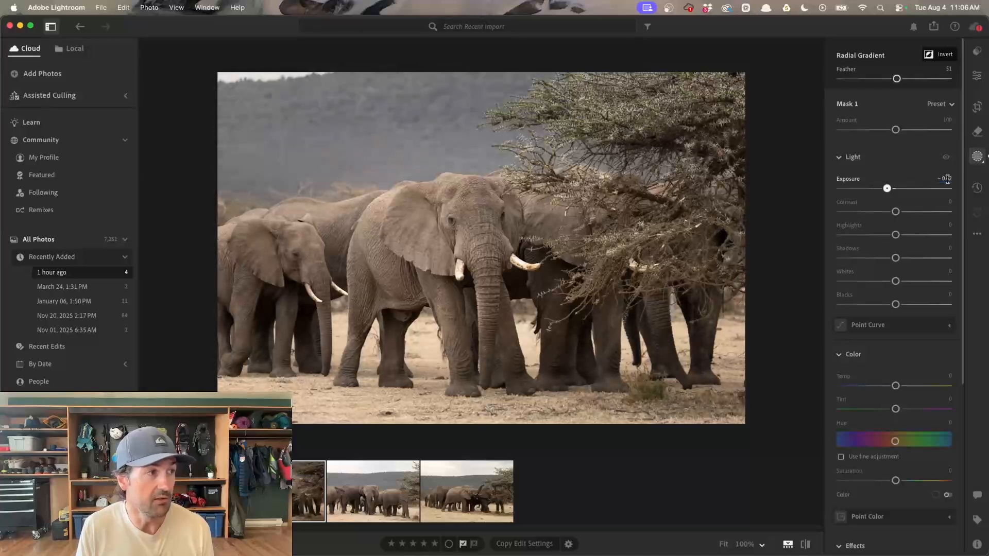
key(Down)
key(Down)
key(Down)
key(Down)
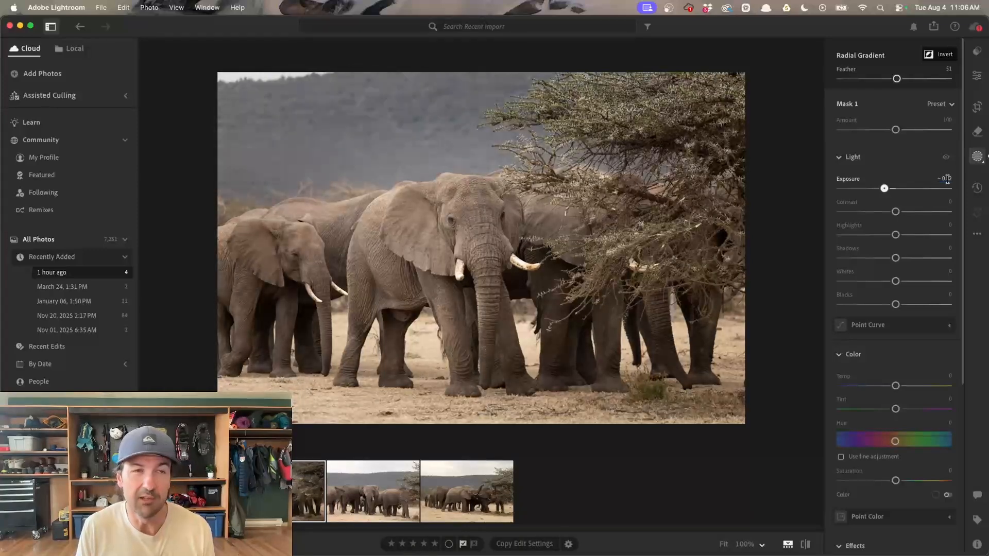
key(Down)
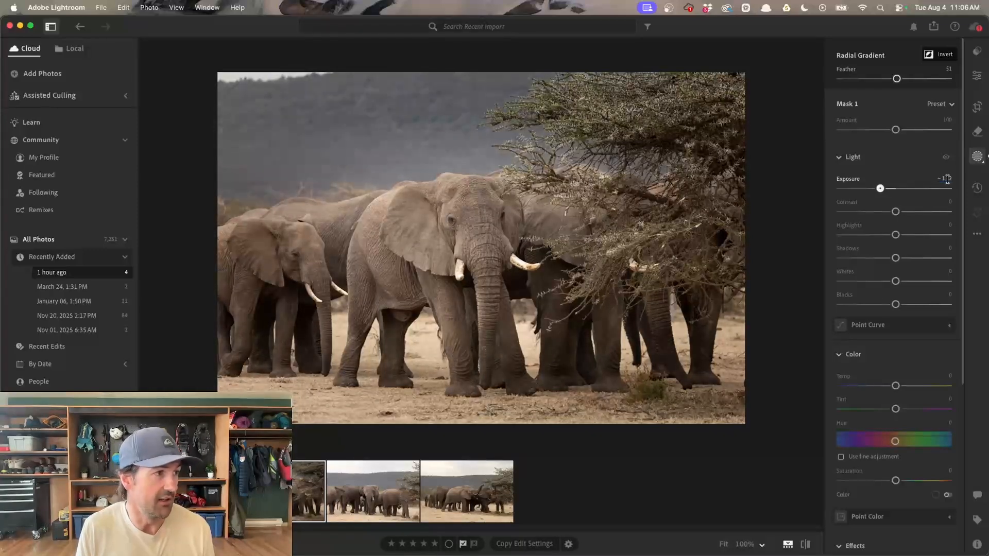
key(e)
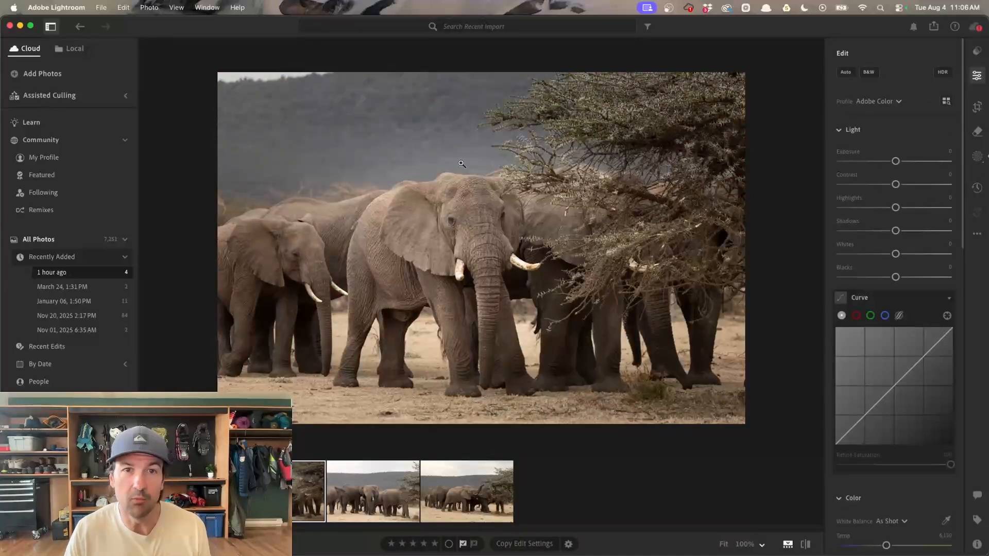
- Reopen the radial mask, flatten its ellipse and shift it slightly down and left over the front elephant, then leave masking
click(977, 156)
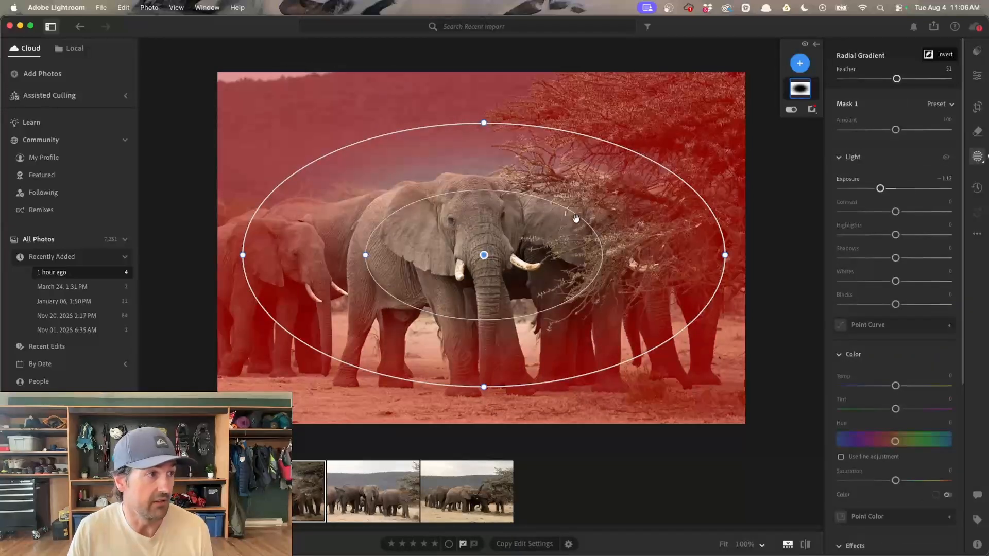
drag(482, 122, 484, 142)
drag(501, 287, 491, 294)
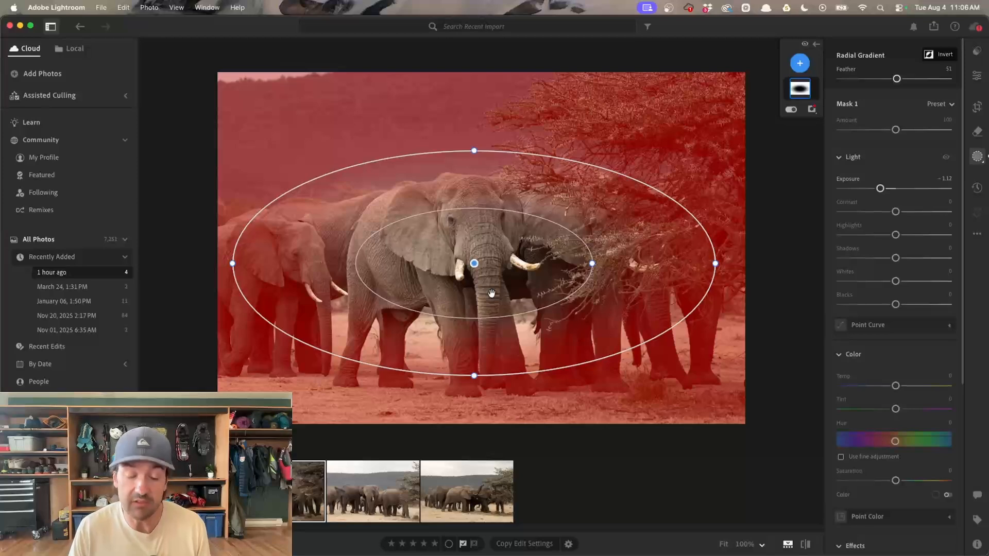
key(e)
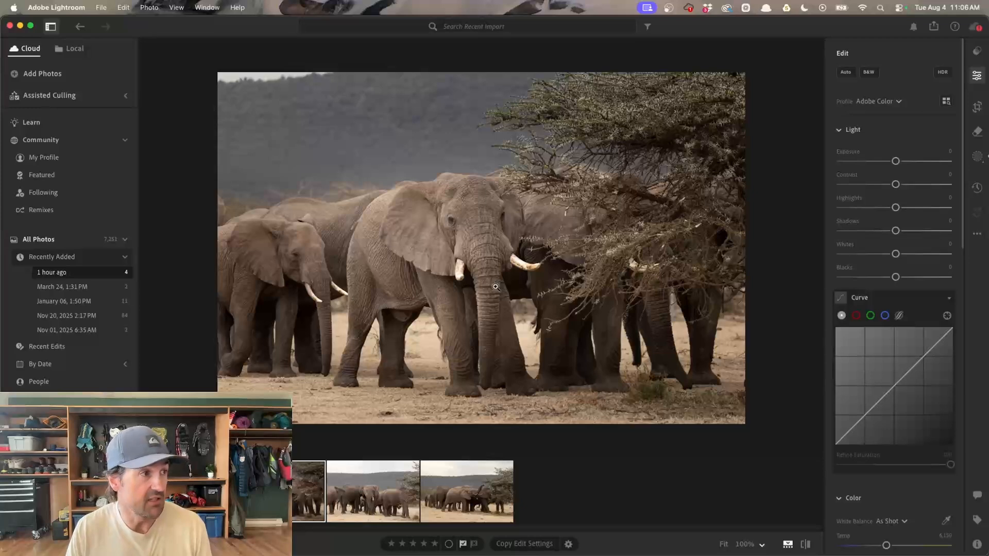
- Add a second, larger radial gradient around the front elephant, invert it and set its exposure to -0.52
key(r)
drag(409, 166, 681, 366)
drag(586, 299, 645, 359)
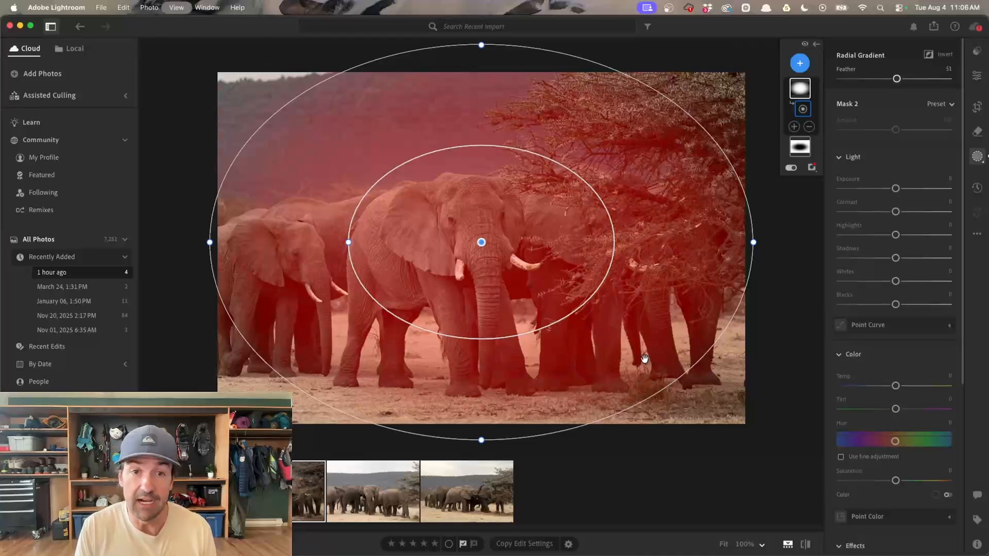
key(apostrophe)
drag(895, 189, 888, 190)
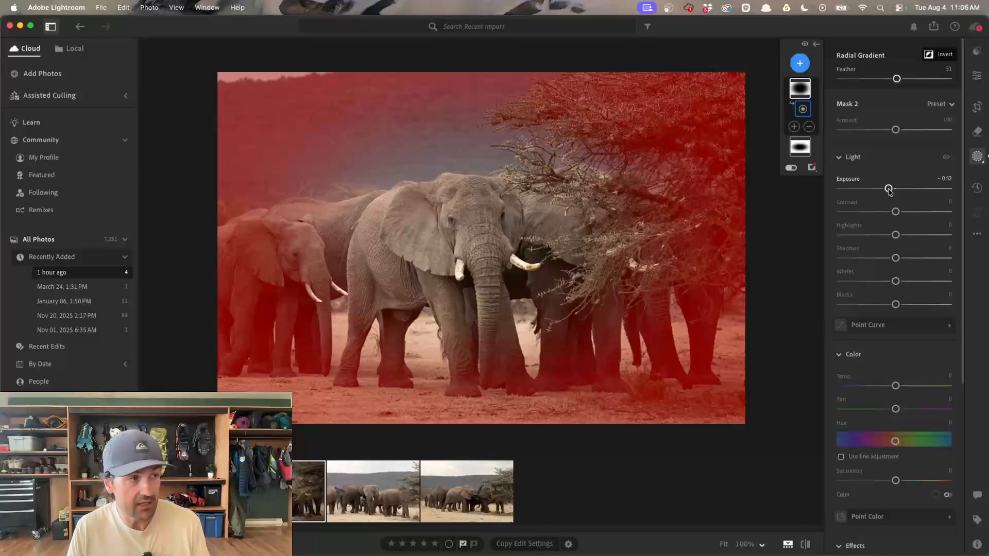
key(e)
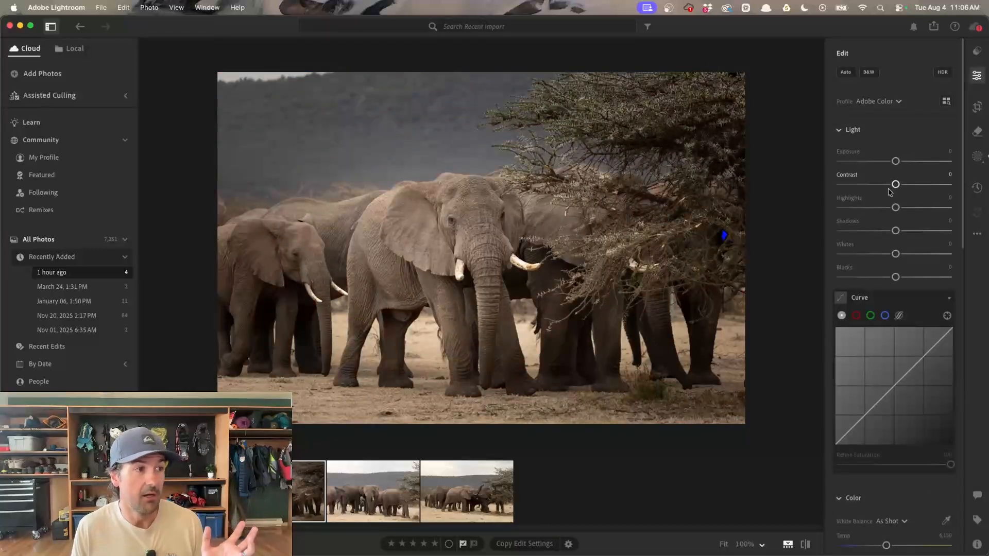